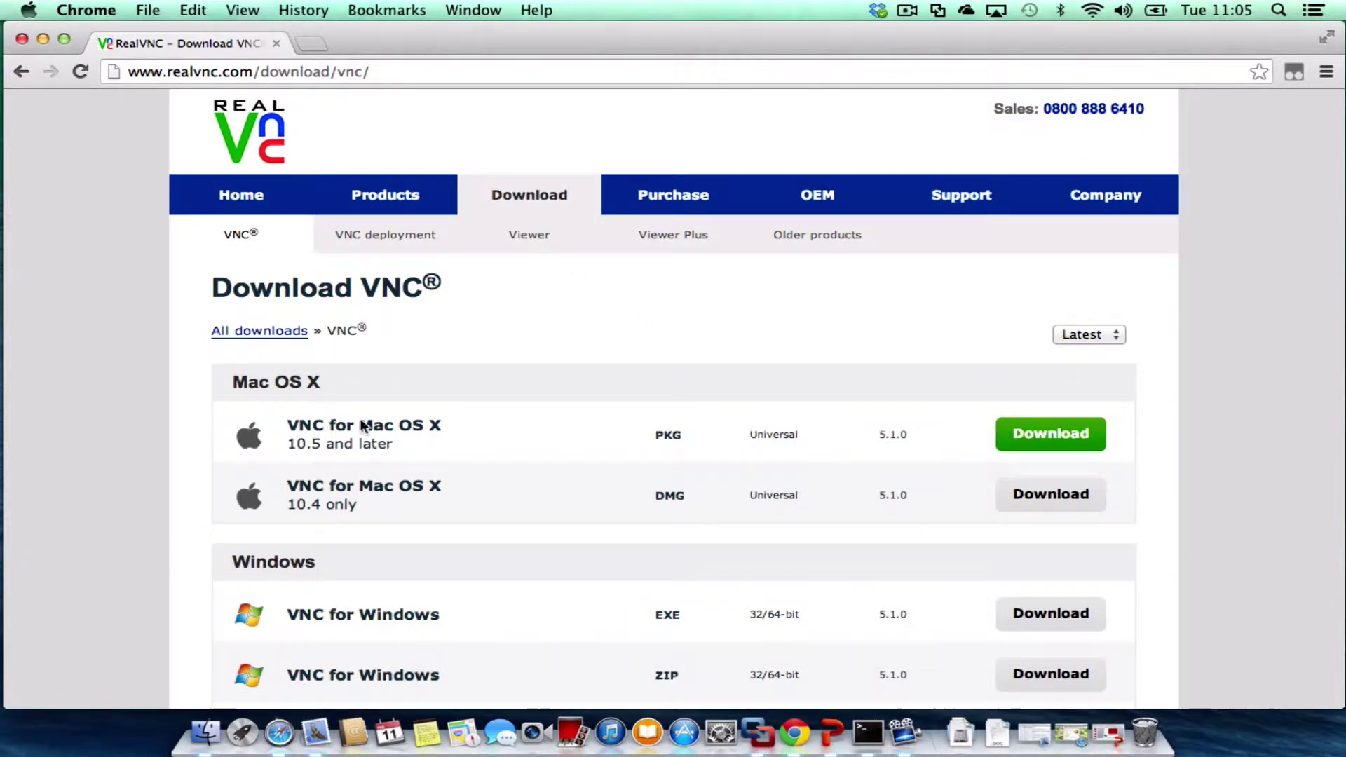
Download the VNC PKG for Mac OS X 10.5 and later, reaching the licence agreement page
{"action": "left_click", "coordinate": [1067, 445]}
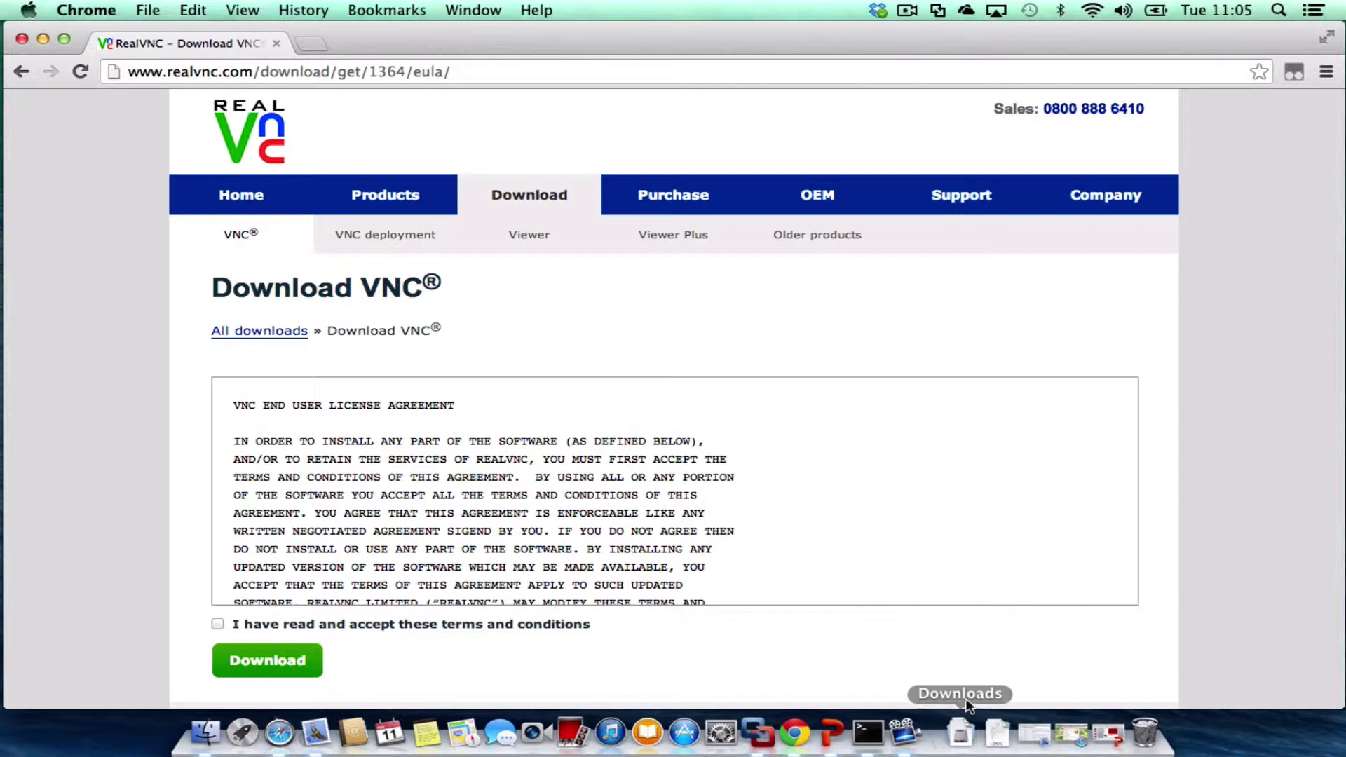
Open the downloaded VNC-Viewer-5.1.0-MacOSX disk image from the Downloads folder
{"action": "left_click", "coordinate": [959, 731]}
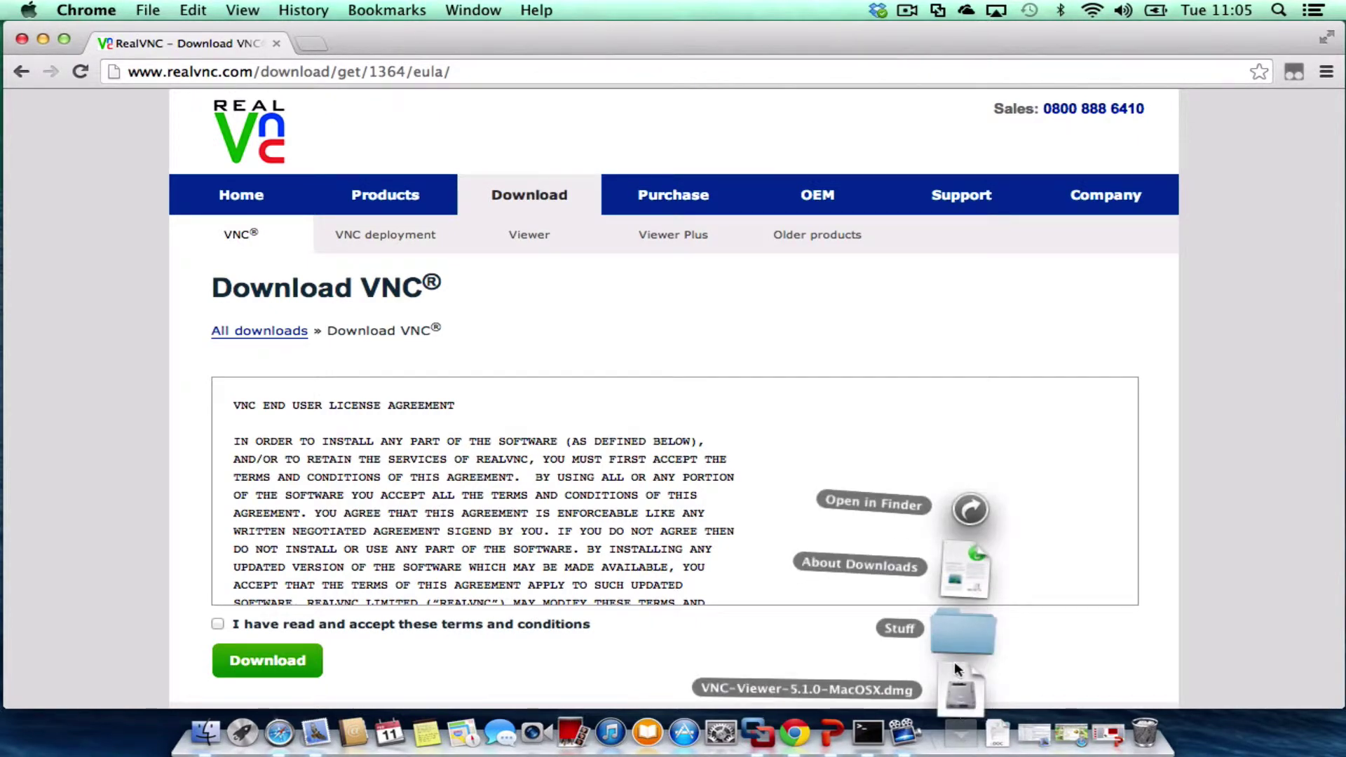
{"action": "left_click", "coordinate": [969, 508]}
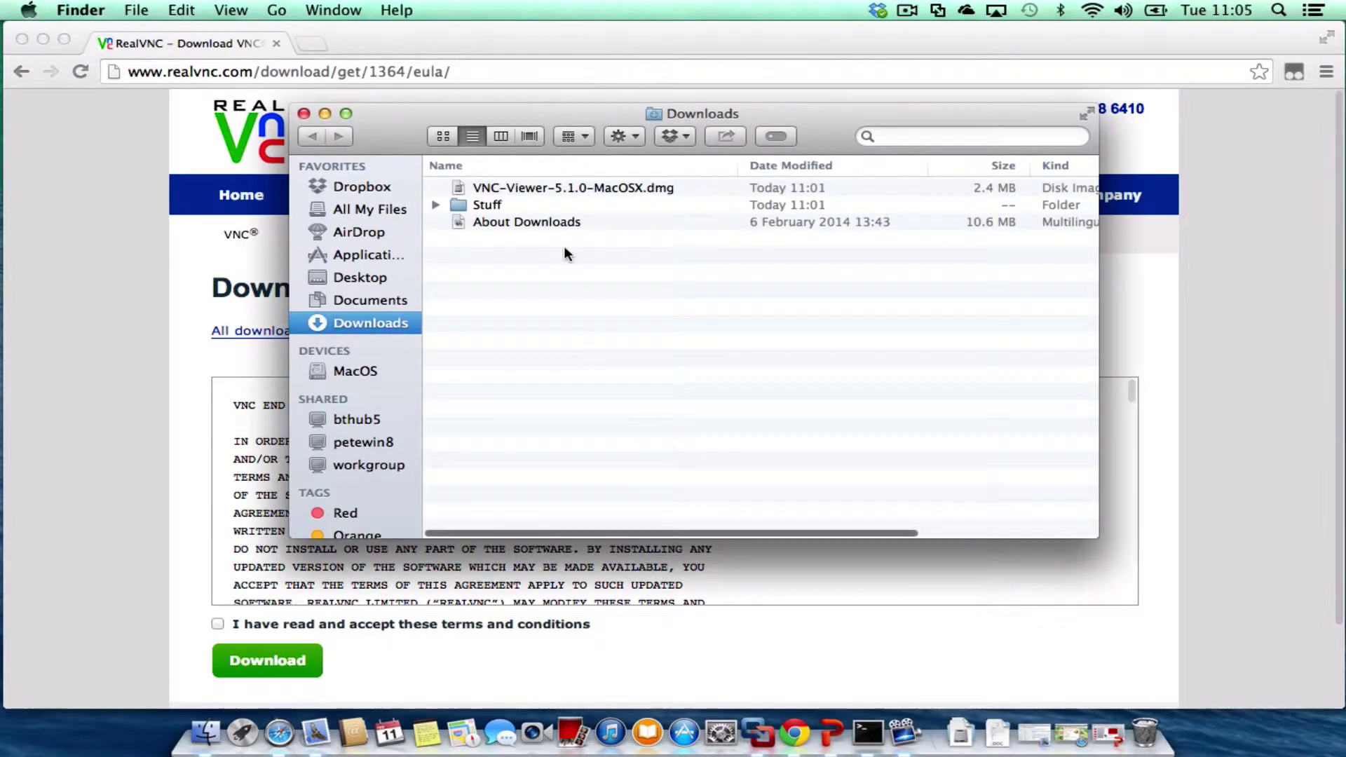
{"action": "left_click", "coordinate": [533, 188]}
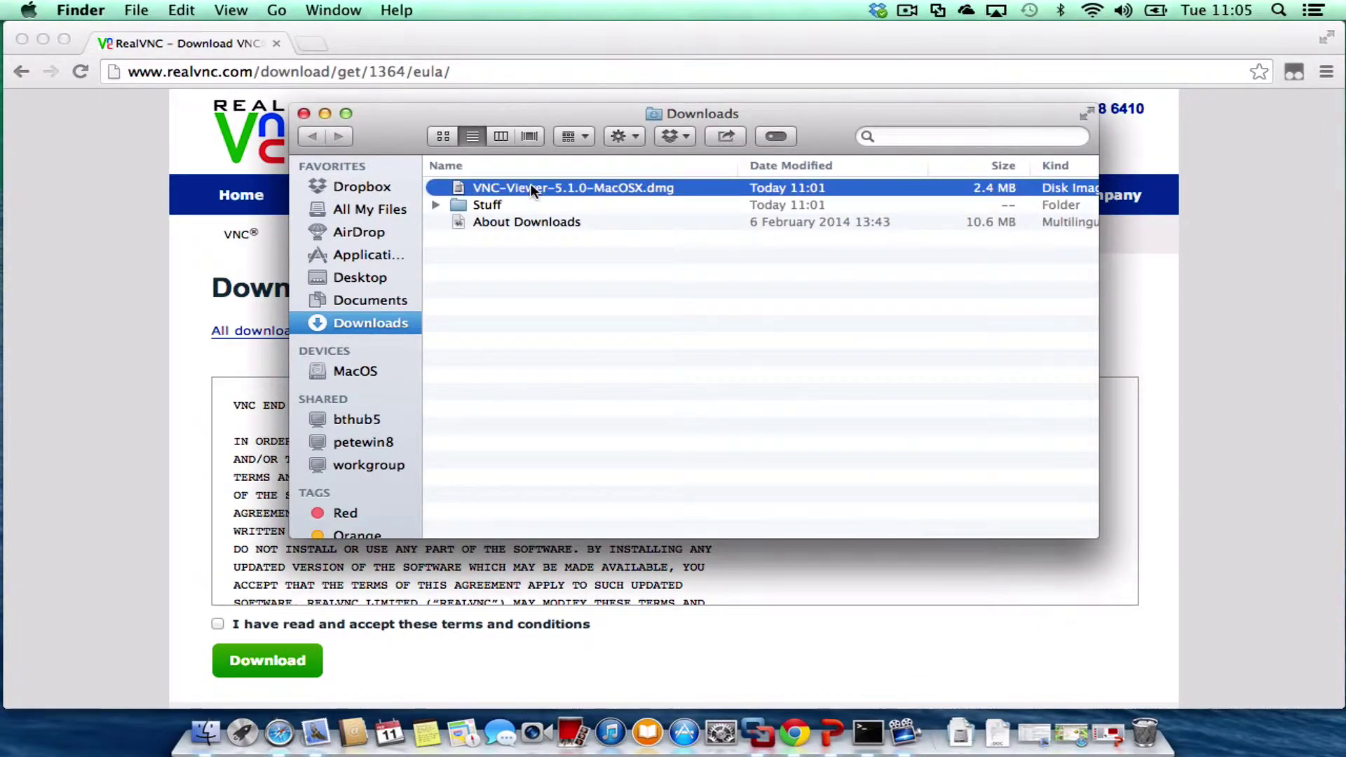
{"action": "double_click", "coordinate": [530, 187]}
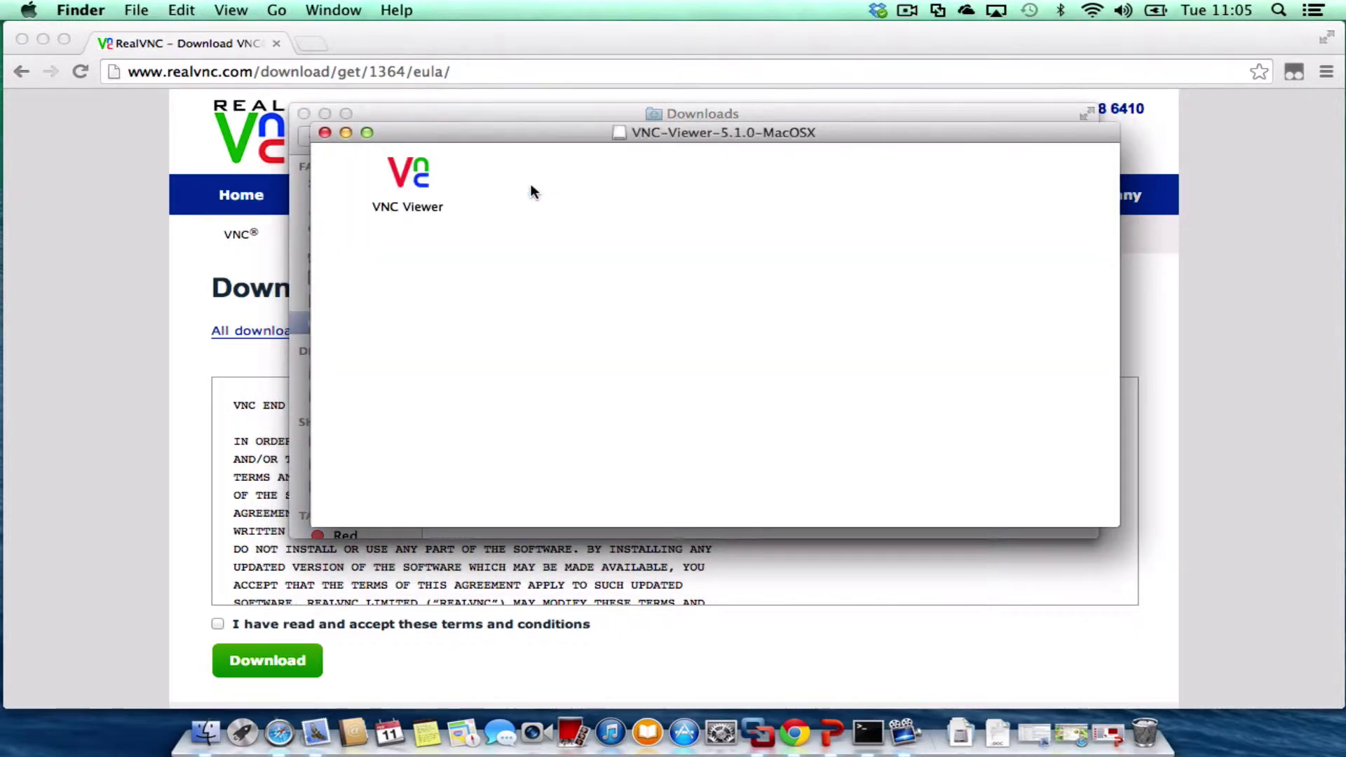
Copy VNC Viewer into Applications and close the disk image and Downloads windows
{"action": "left_click_drag", "start_coordinate": [439, 133], "coordinate": [658, 179]}
{"action": "left_click_drag", "start_coordinate": [617, 228], "coordinate": [381, 260]}
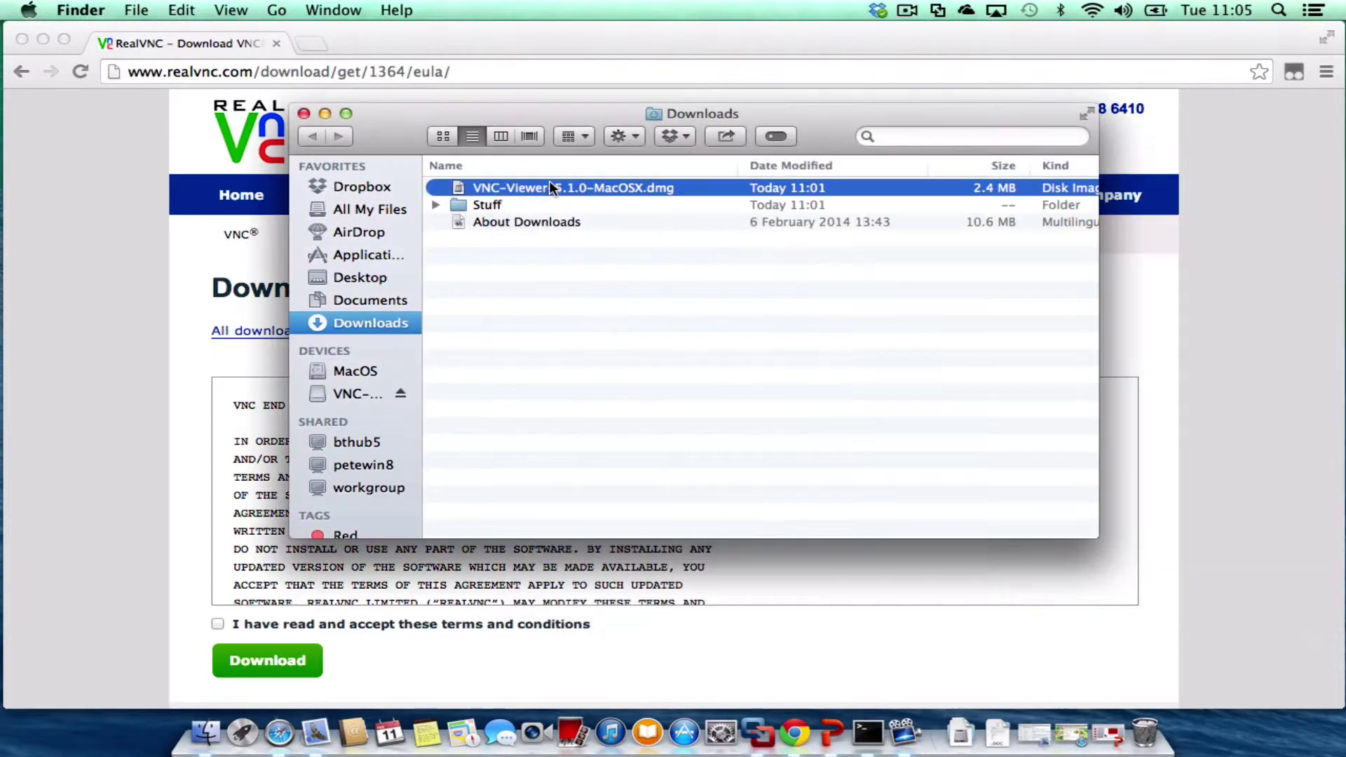
{"action": "left_click", "coordinate": [548, 177]}
{"action": "left_click", "coordinate": [304, 114]}
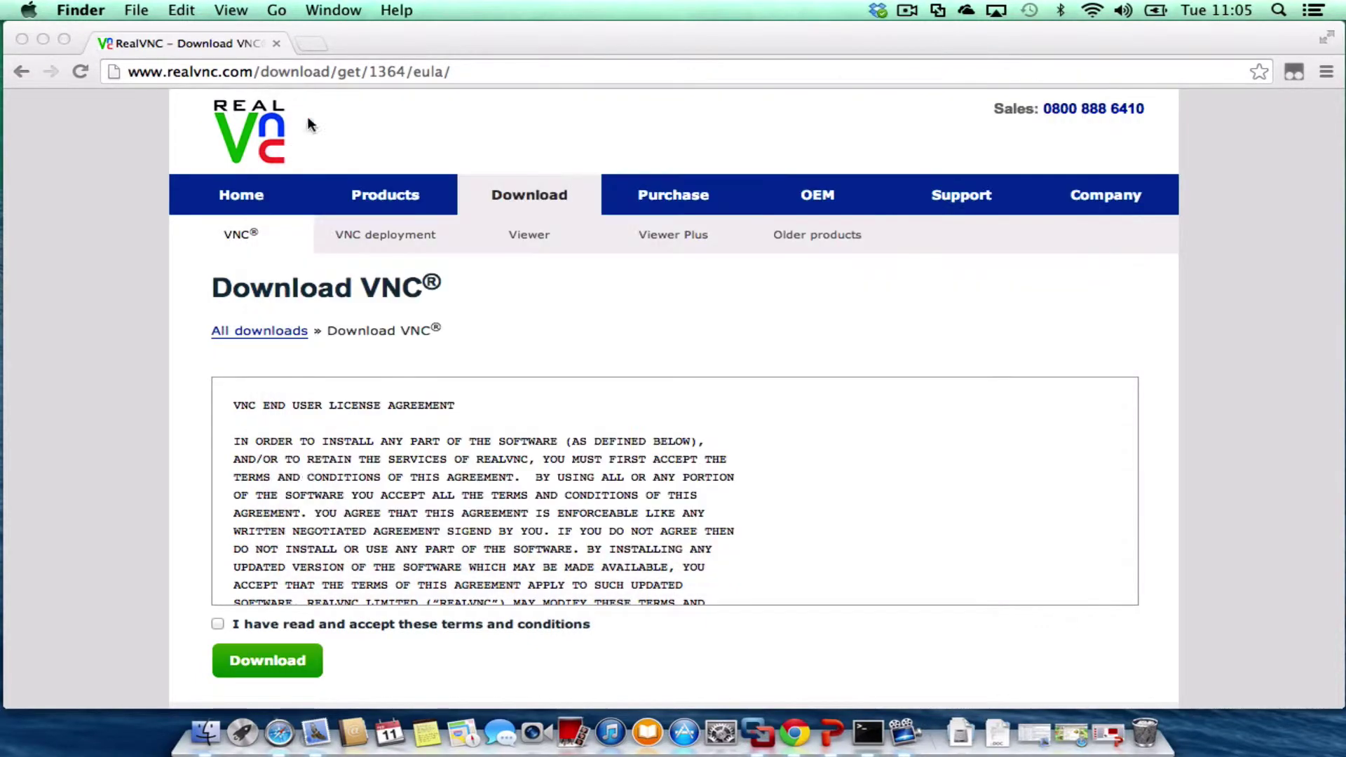
Launch VNC Viewer from Launchpad, approve the Gatekeeper prompt, and clear the old server address
{"action": "left_click", "coordinate": [242, 735]}
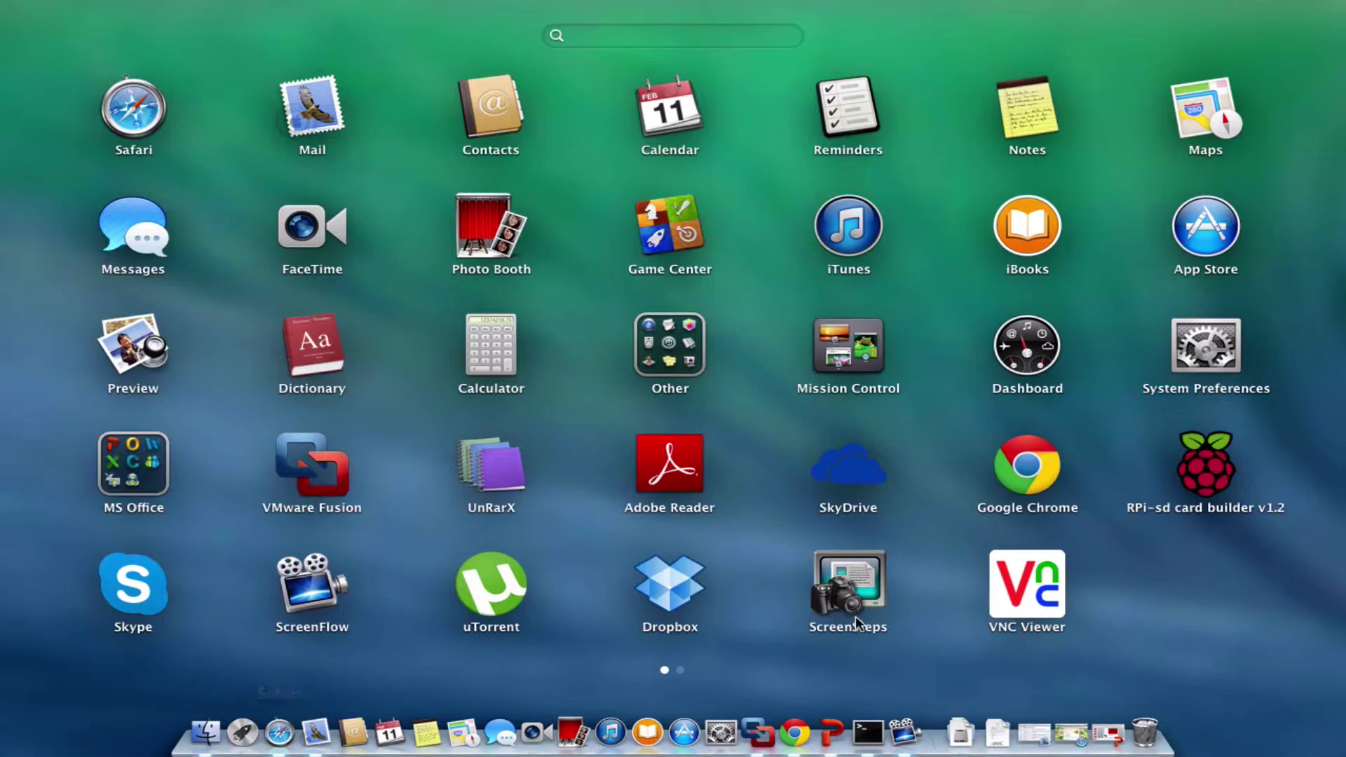
{"action": "left_click", "coordinate": [1040, 595]}
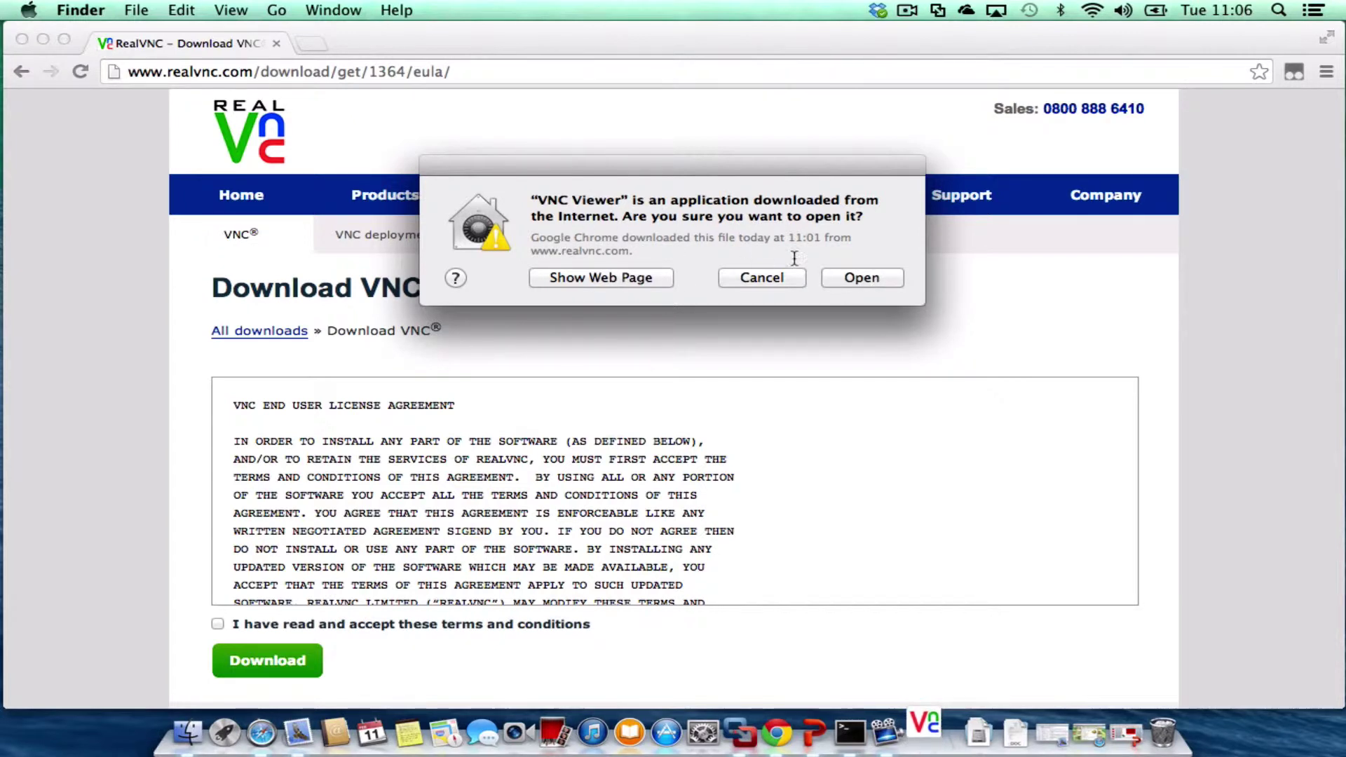
{"action": "left_click", "coordinate": [848, 278]}
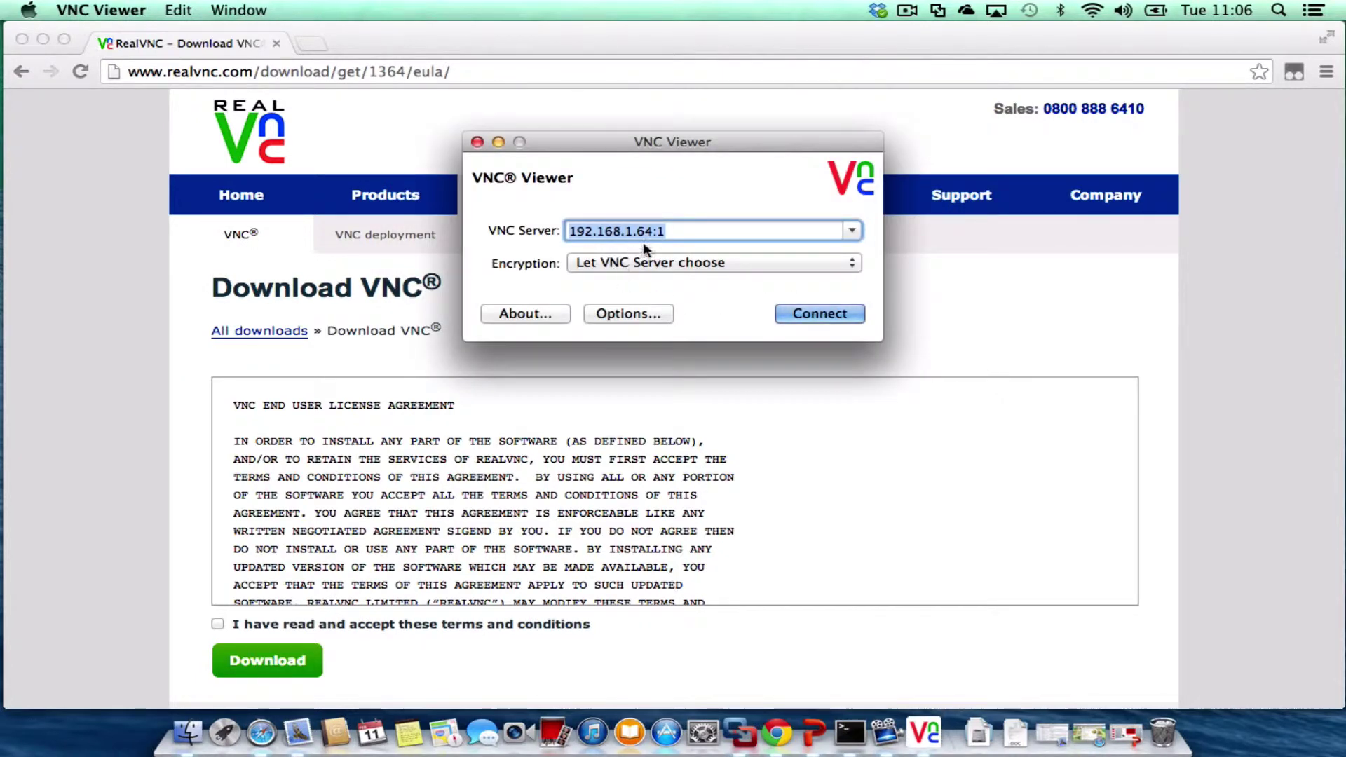
{"action": "key", "text": "BackSpace"}
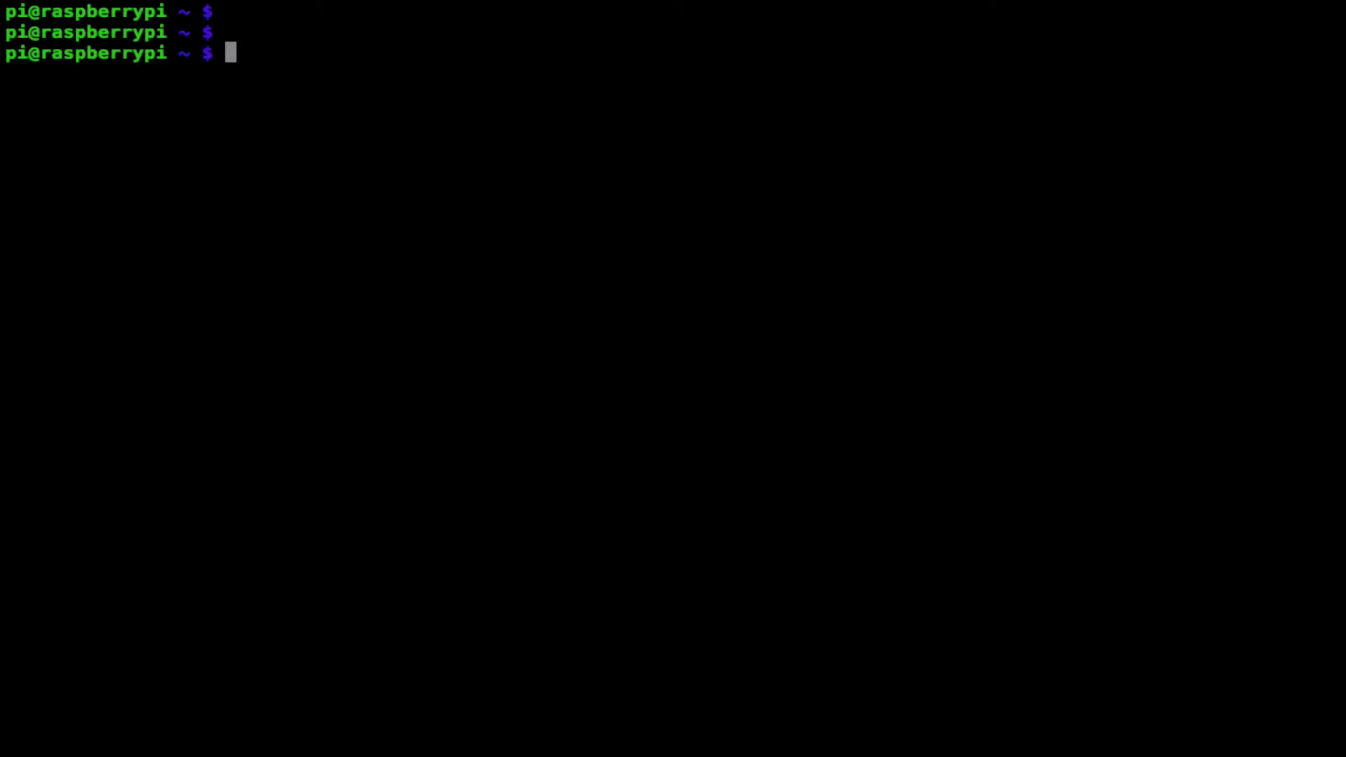
Run 'sudo apt-get install tightvncserver' on the Pi and confirm installing the extra packages with y
{"action": "type", "text": "sudo"}
{"action": "type", "text": "apt-get install tight"}
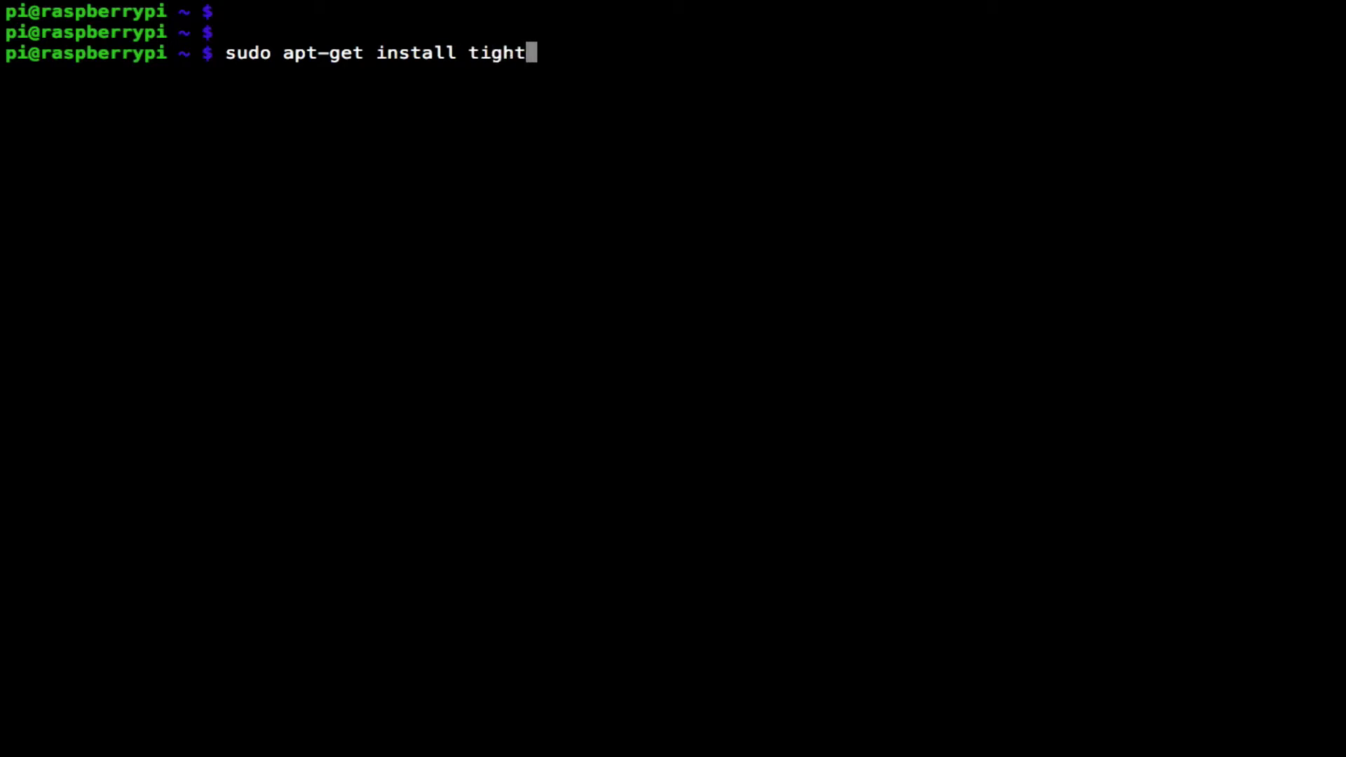
{"action": "type", "text": "vncse"}
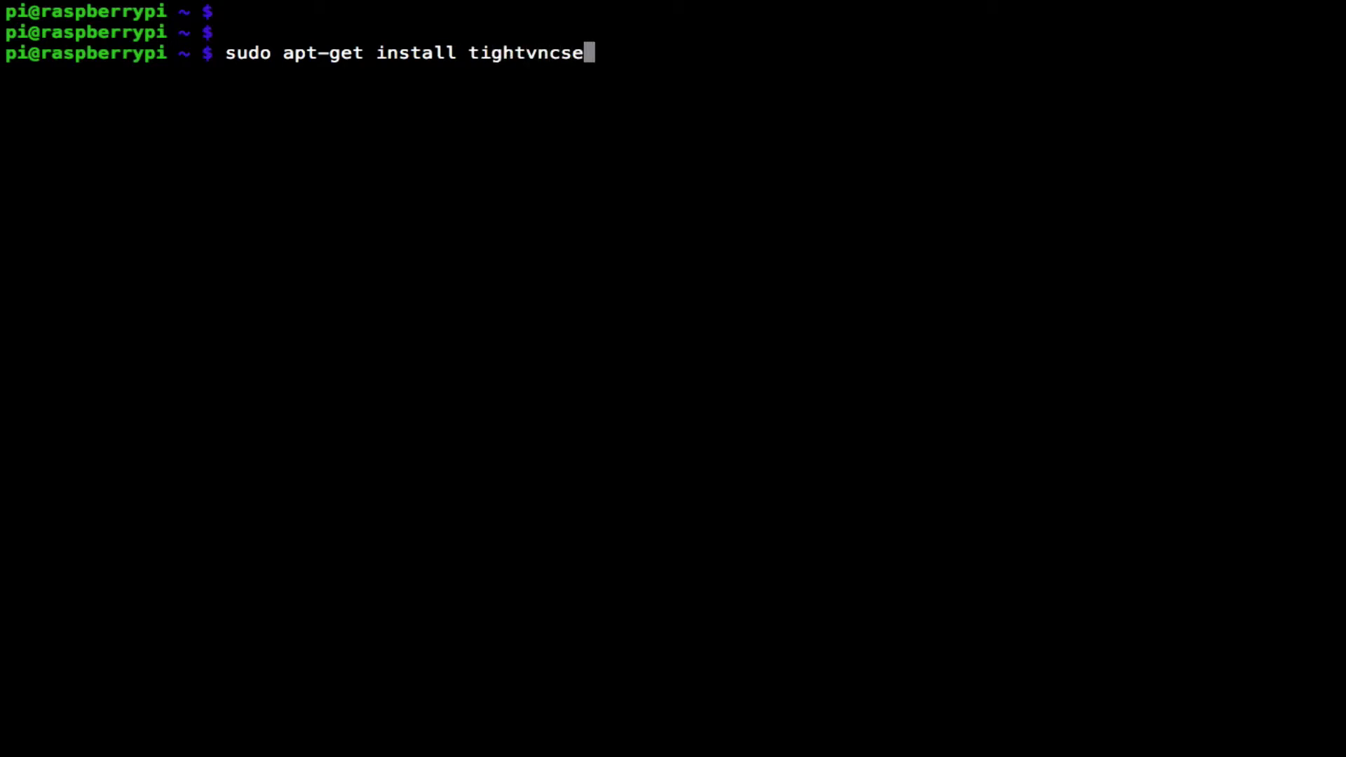
{"action": "type", "text": "rver"}
{"action": "key", "text": "Return"}
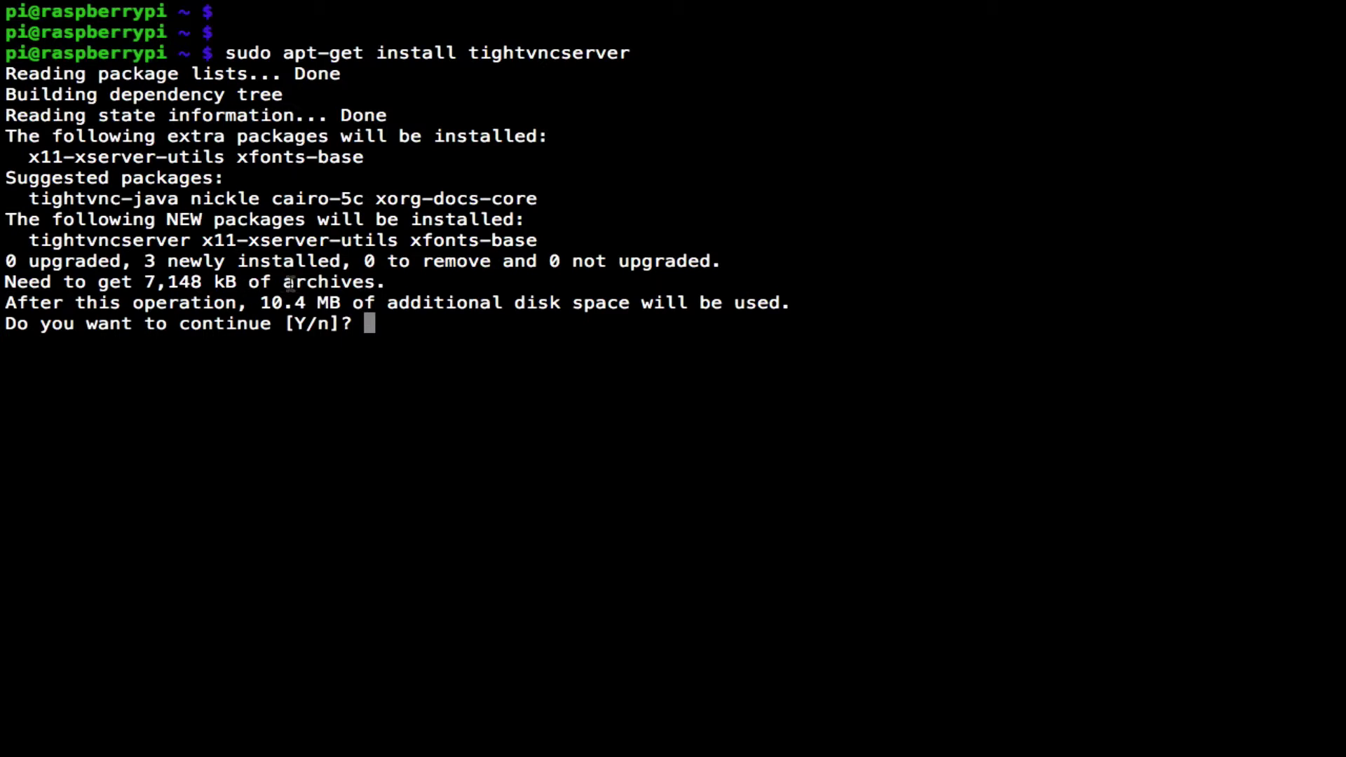
{"action": "type", "text": "y"}
{"action": "key", "text": "Return"}
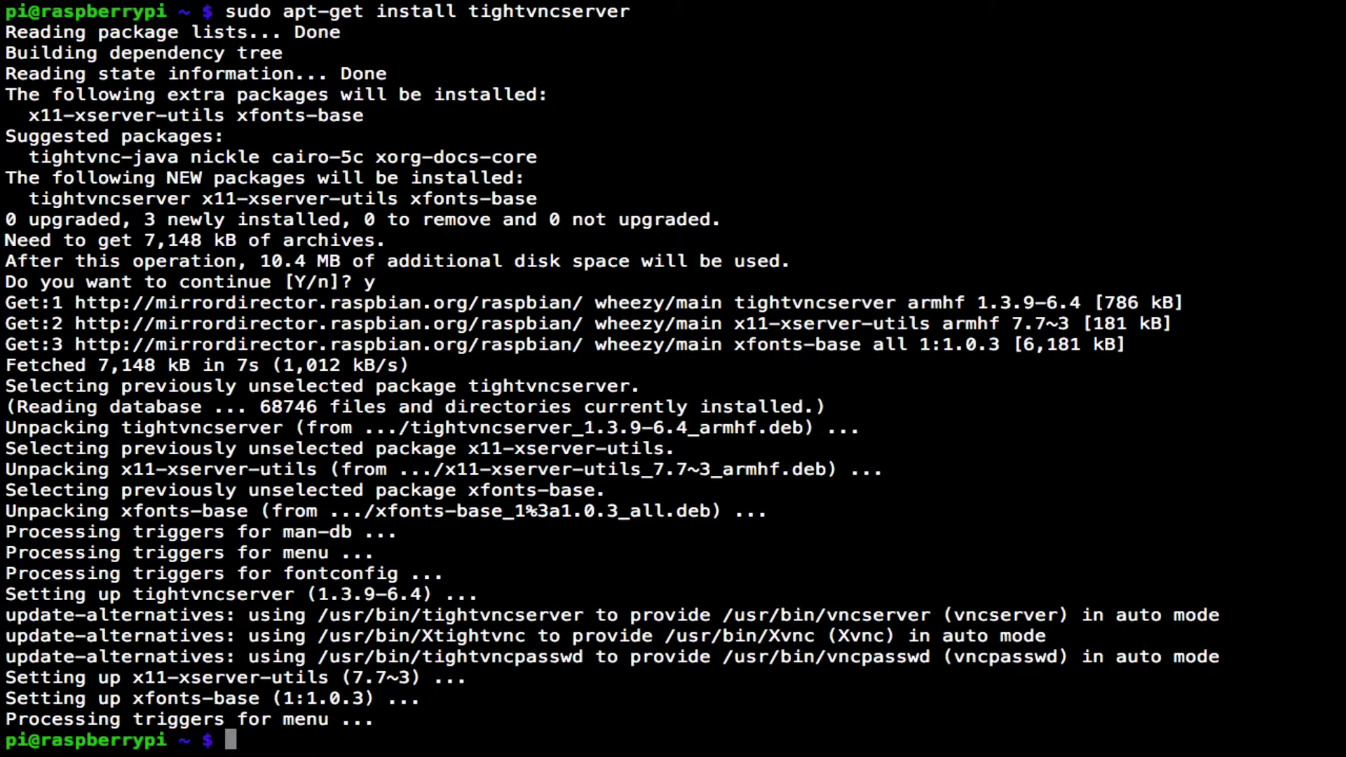
Run tightvncserver, set and verify an access password, and decline a view-only password
{"action": "type", "text": "tightvn"}
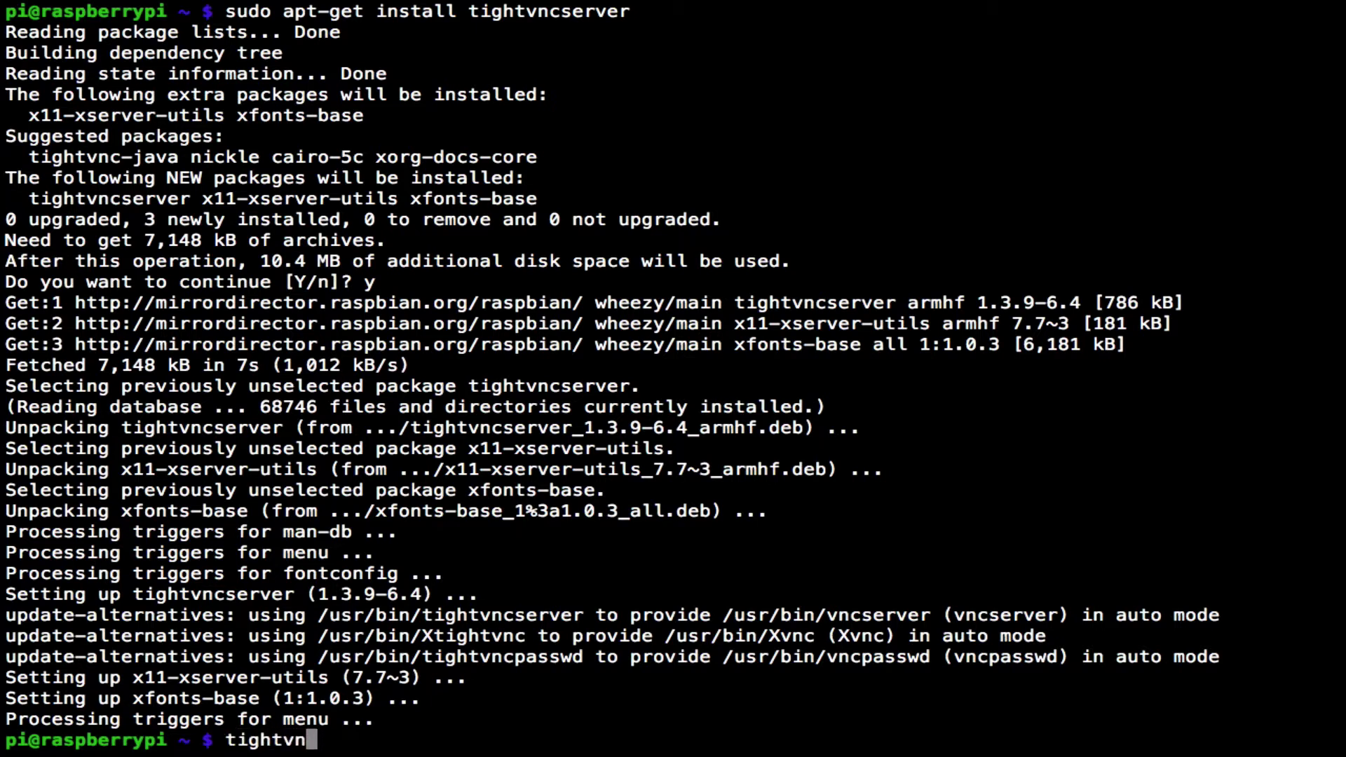
{"action": "type", "text": "cserver"}
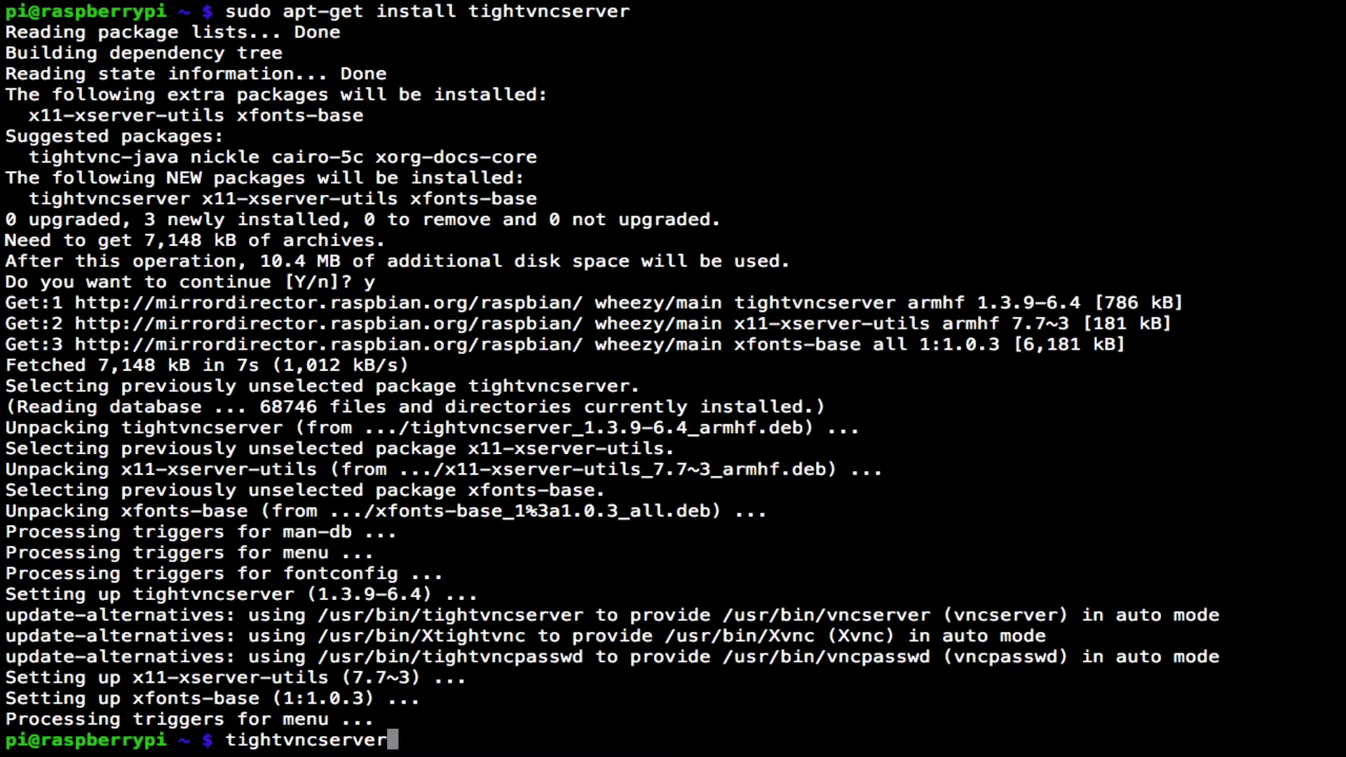
{"action": "key", "text": "Return"}
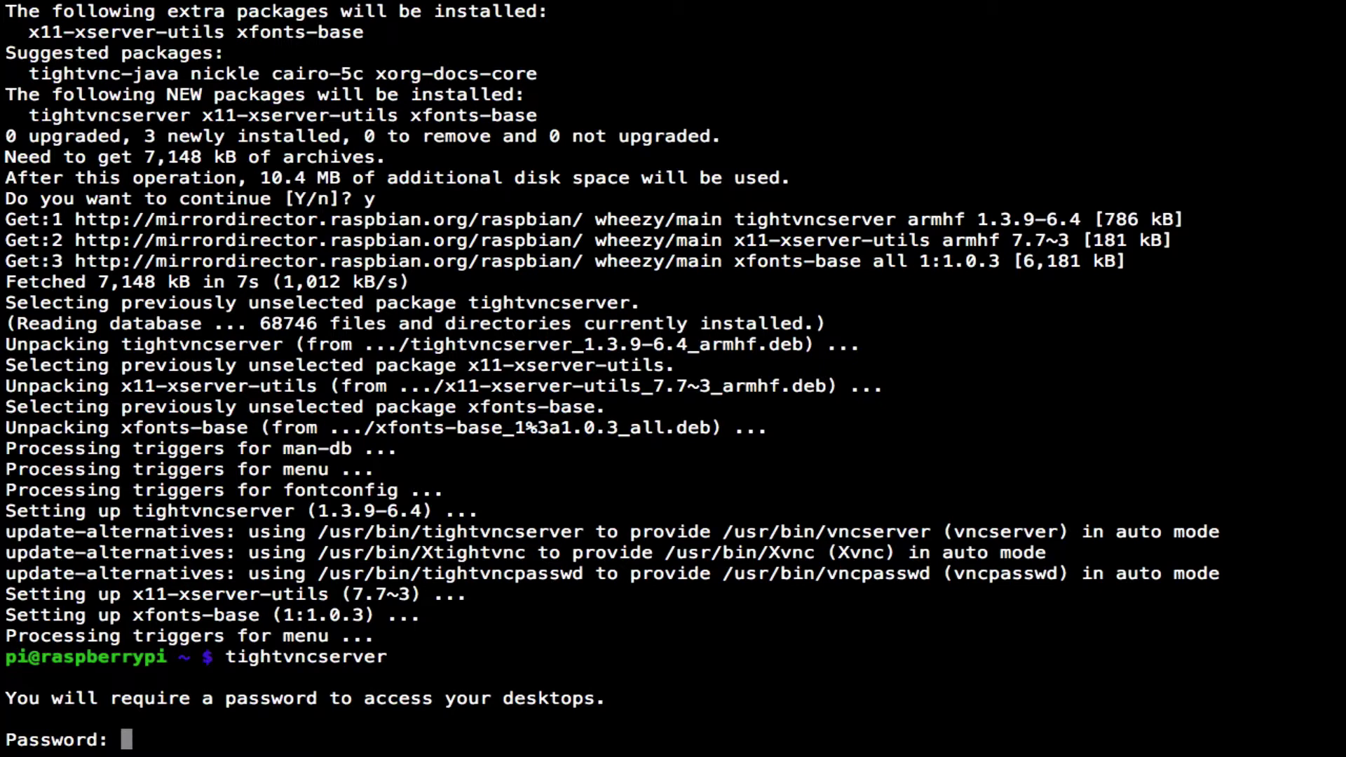
{"action": "key", "text": "Return"}
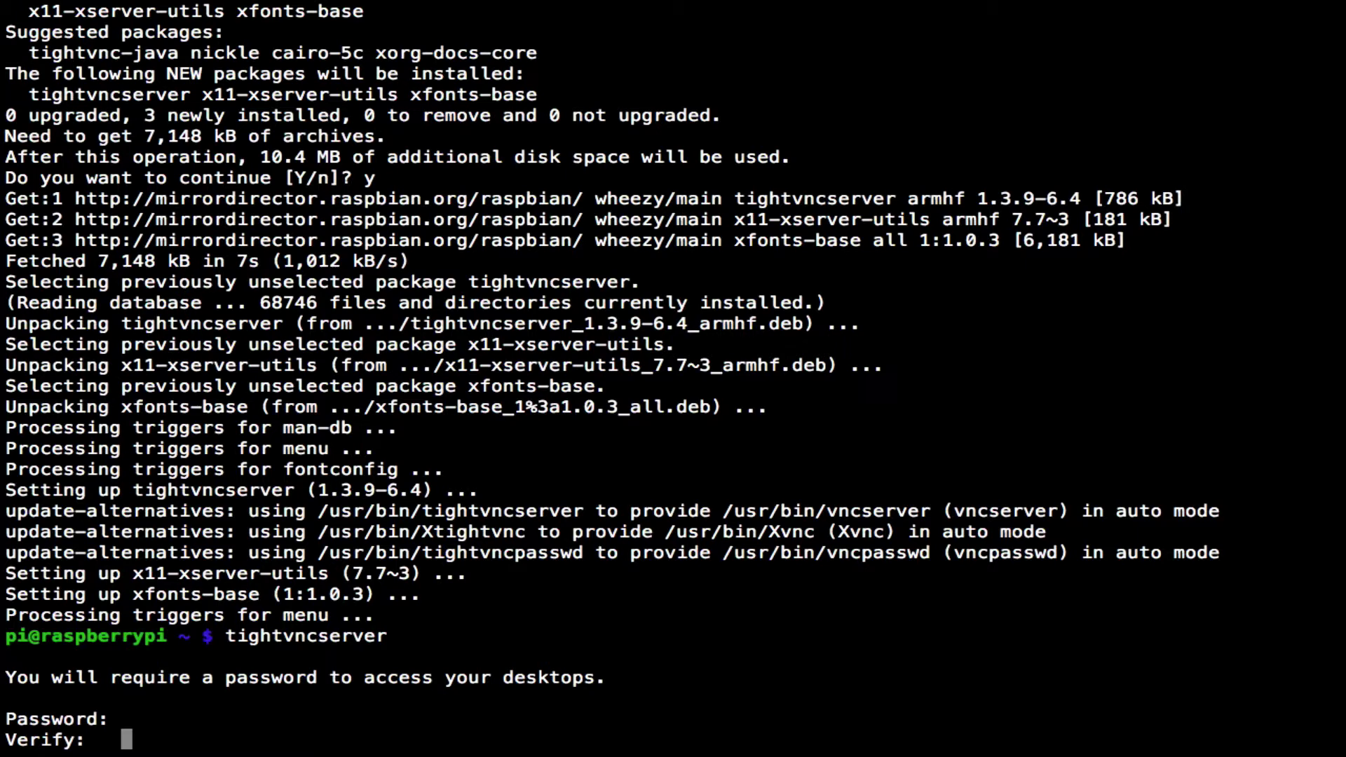
{"action": "key", "text": "Return"}
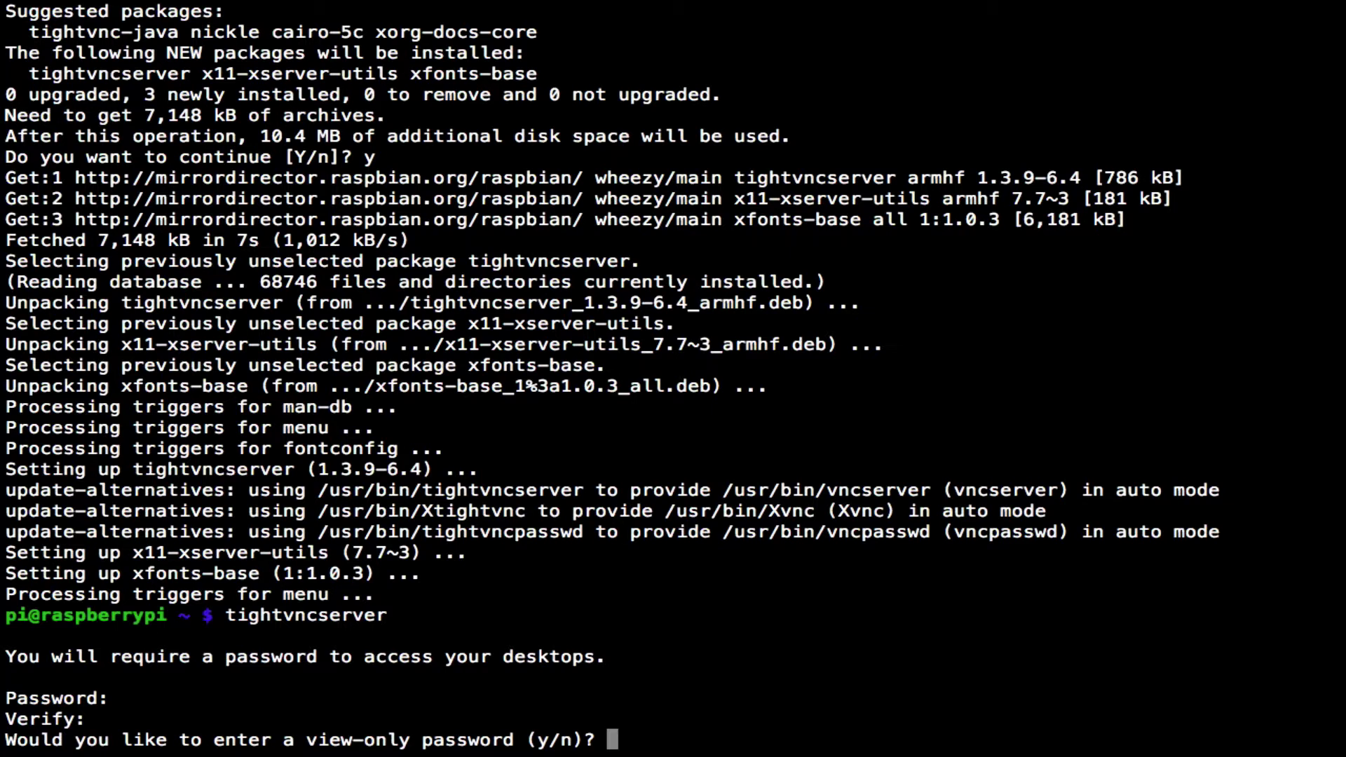
{"action": "type", "text": "no"}
{"action": "key", "text": "Return"}
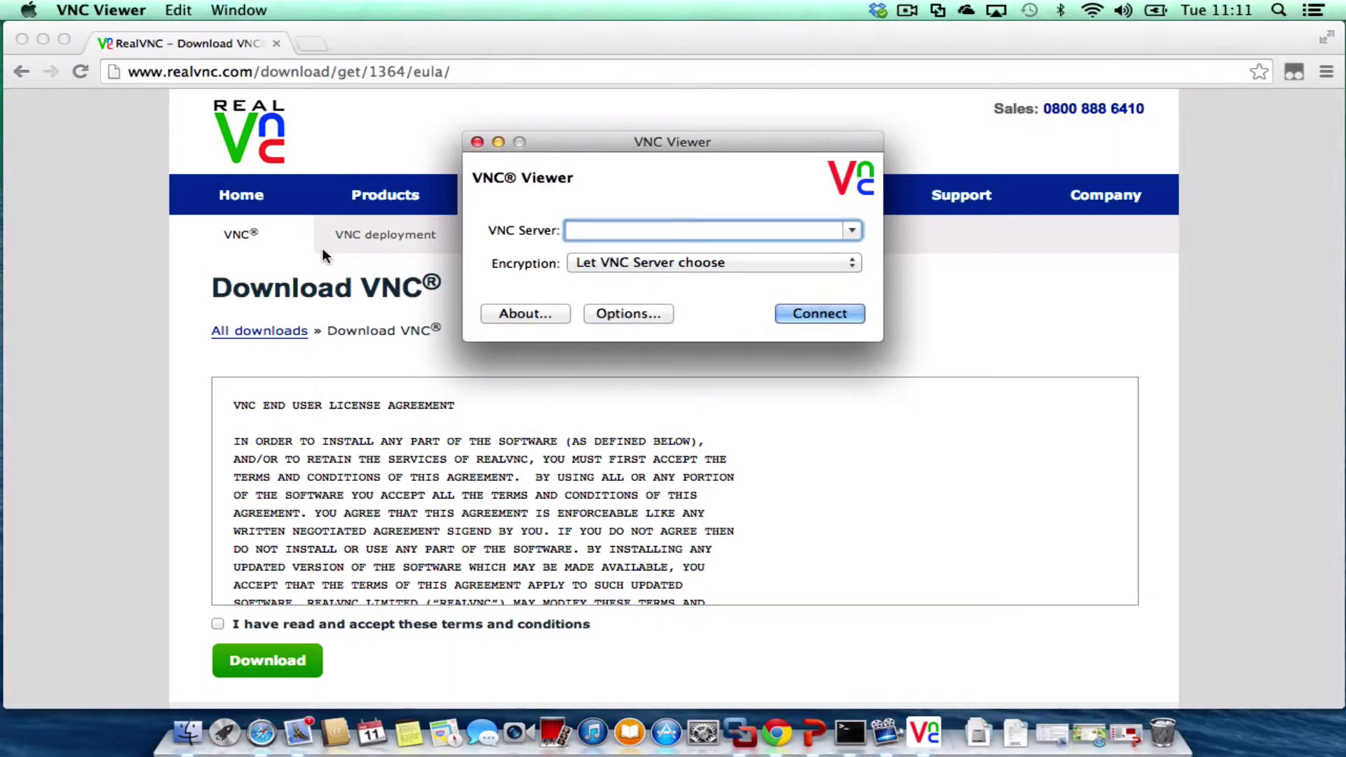
Connect VNC Viewer to raspberrypi:1, accept the unencrypted connection, and enter the desktop password
{"action": "type", "text": "ras"}
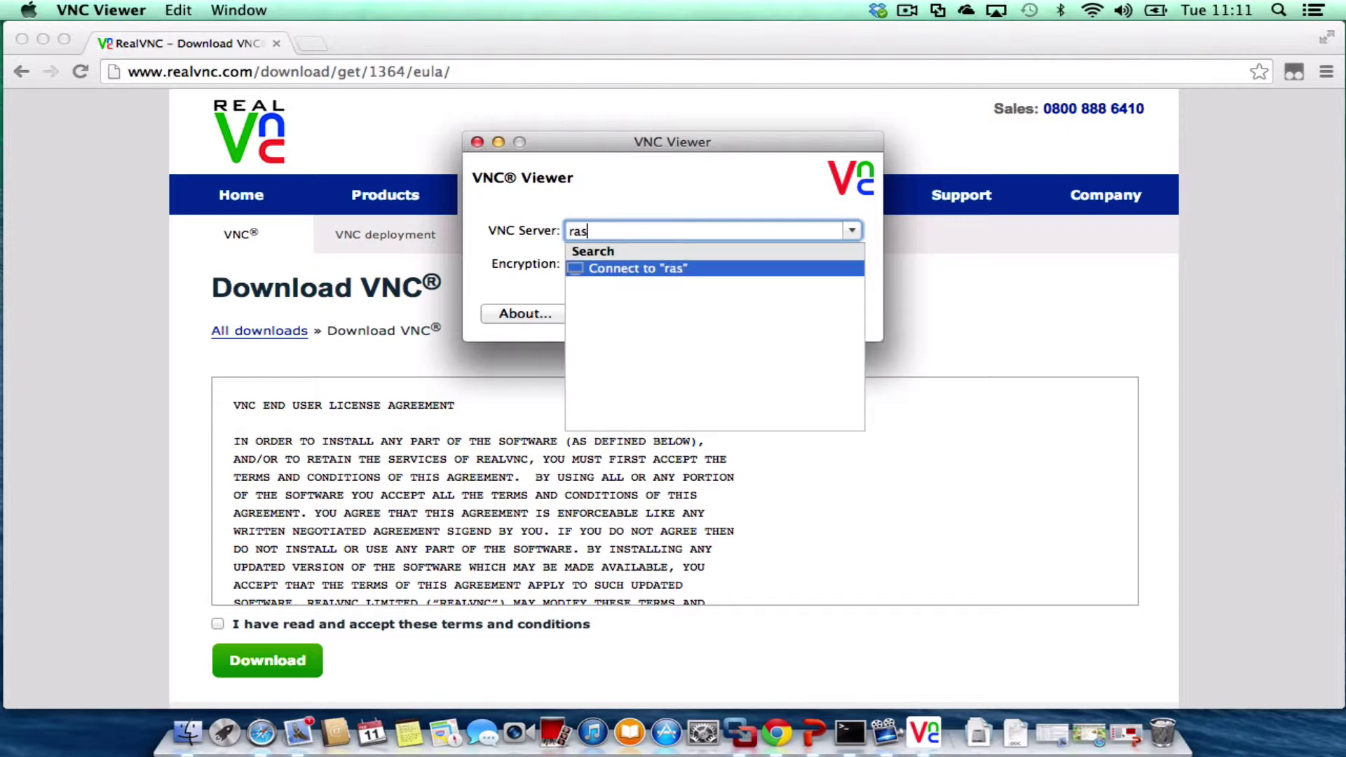
{"action": "type", "text": "pberrypi:1"}
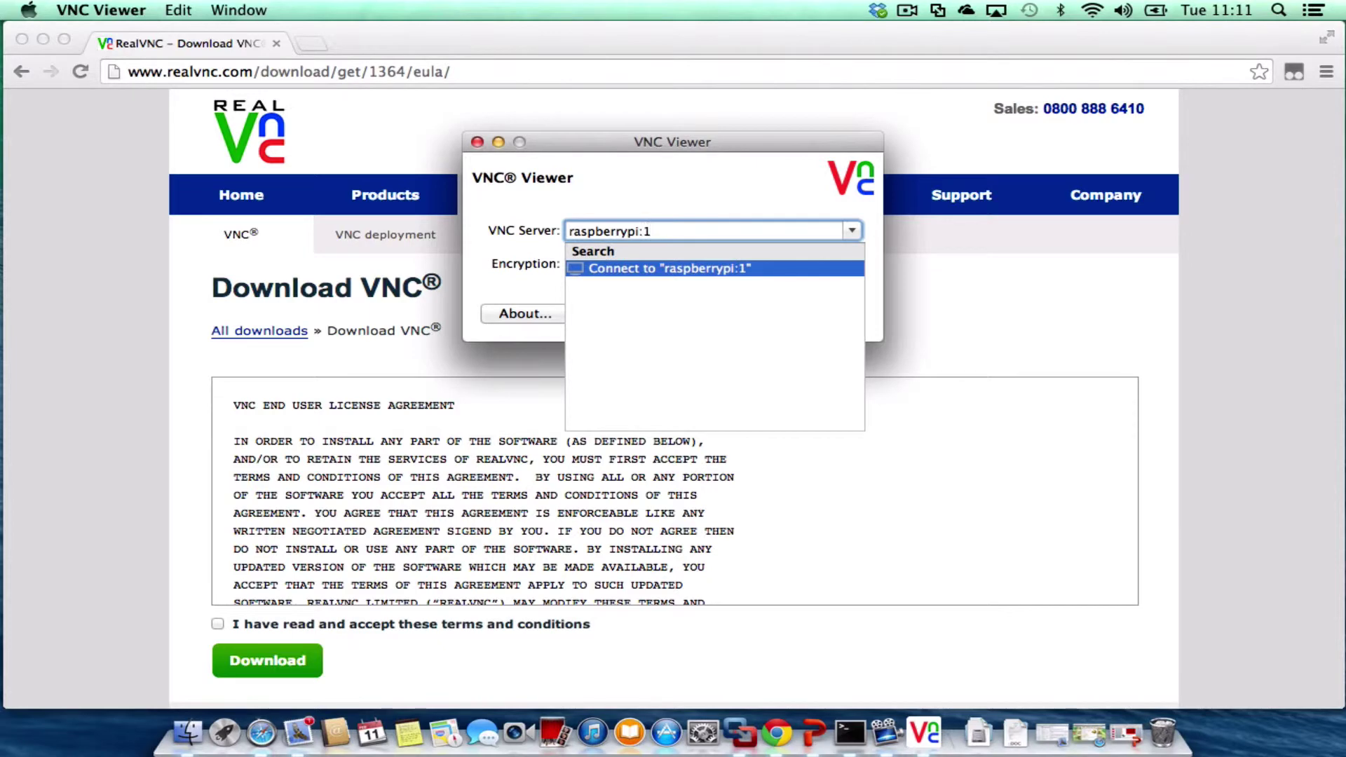
{"action": "key", "text": "Return"}
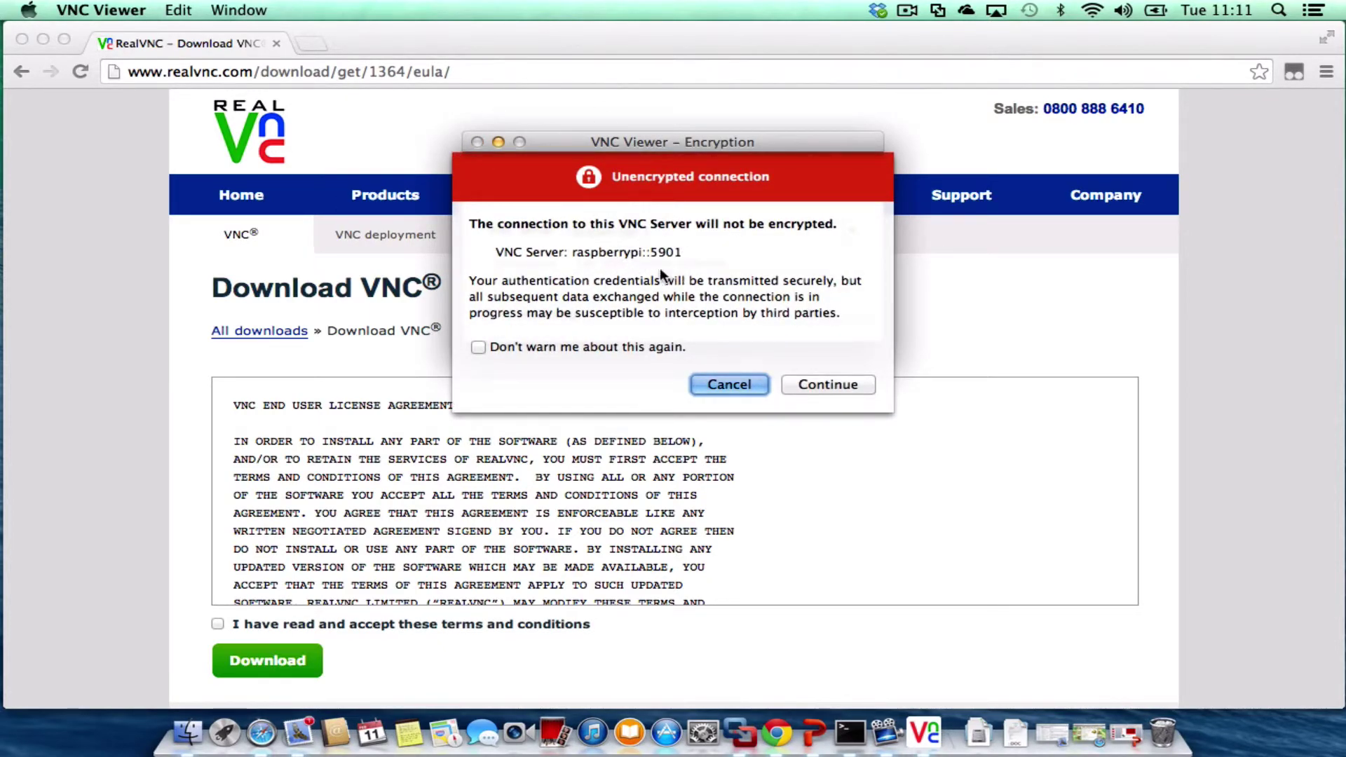
{"action": "left_click", "coordinate": [842, 388]}
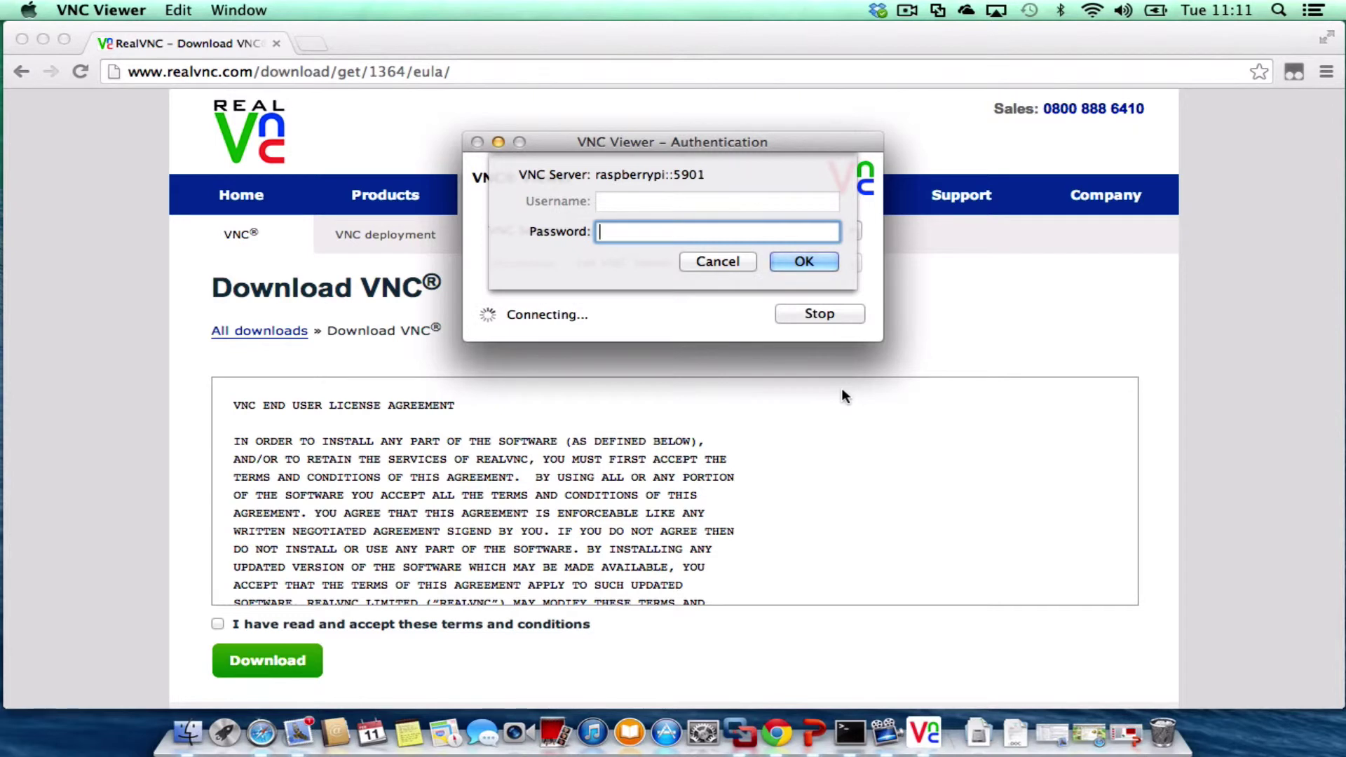
{"action": "type", "text": "********"}
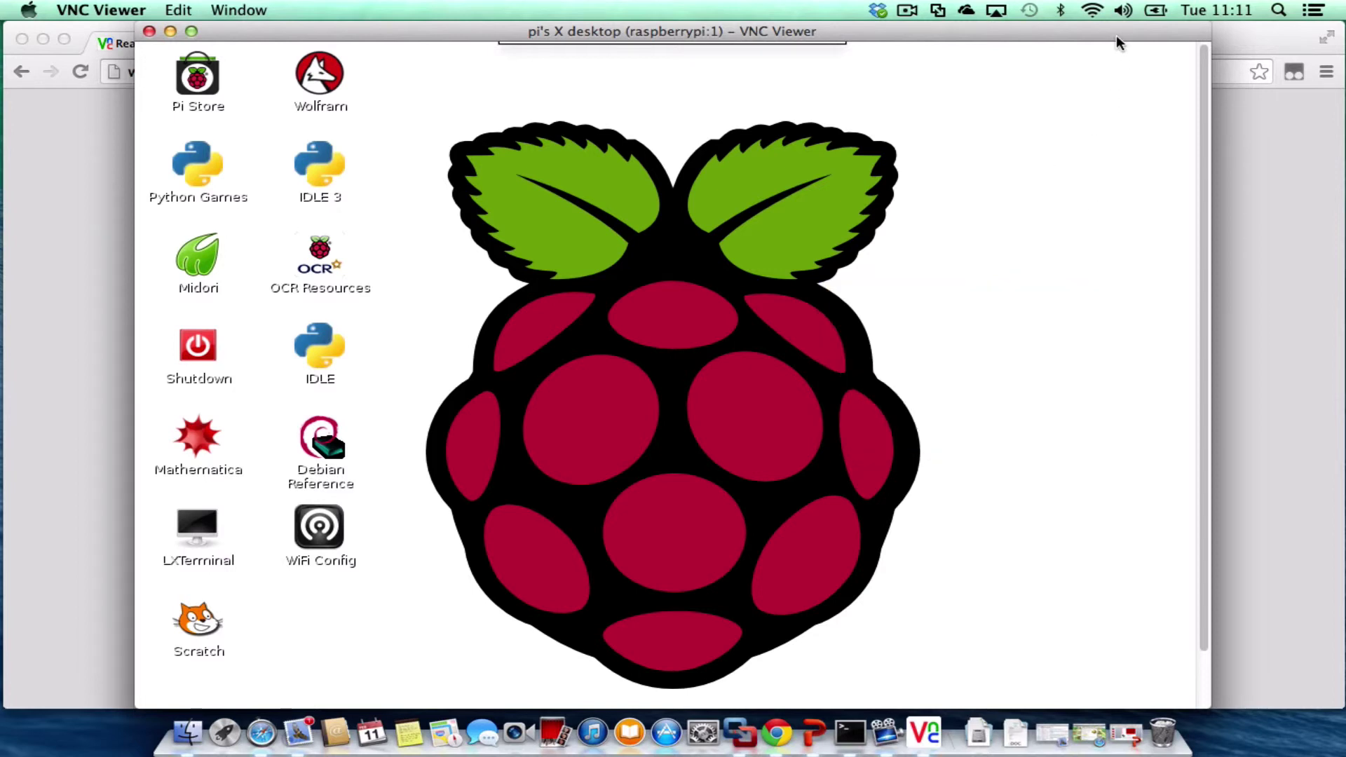
{"action": "left_click_drag", "start_coordinate": [1200, 195], "coordinate": [1205, 307]}
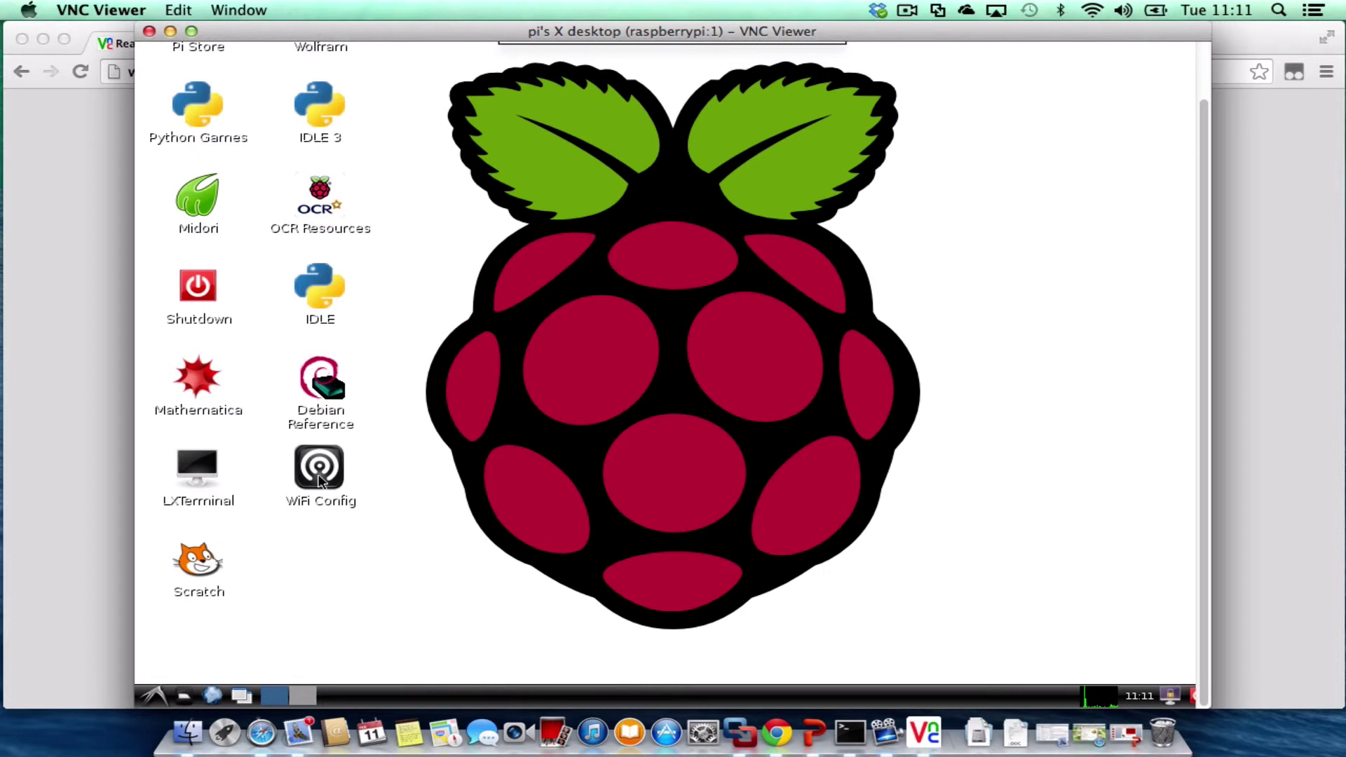
{"action": "left_click", "coordinate": [154, 696]}
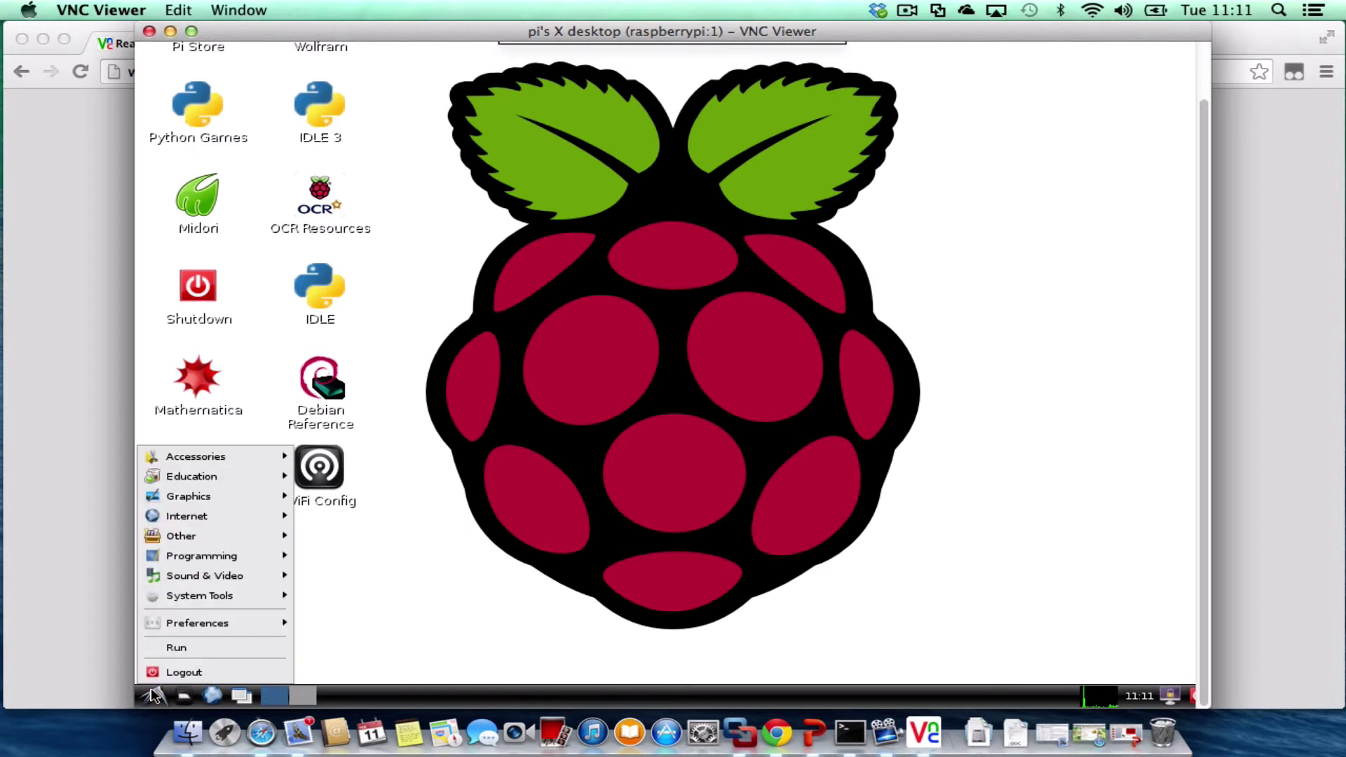
{"action": "mouse_move", "coordinate": [181, 457]}
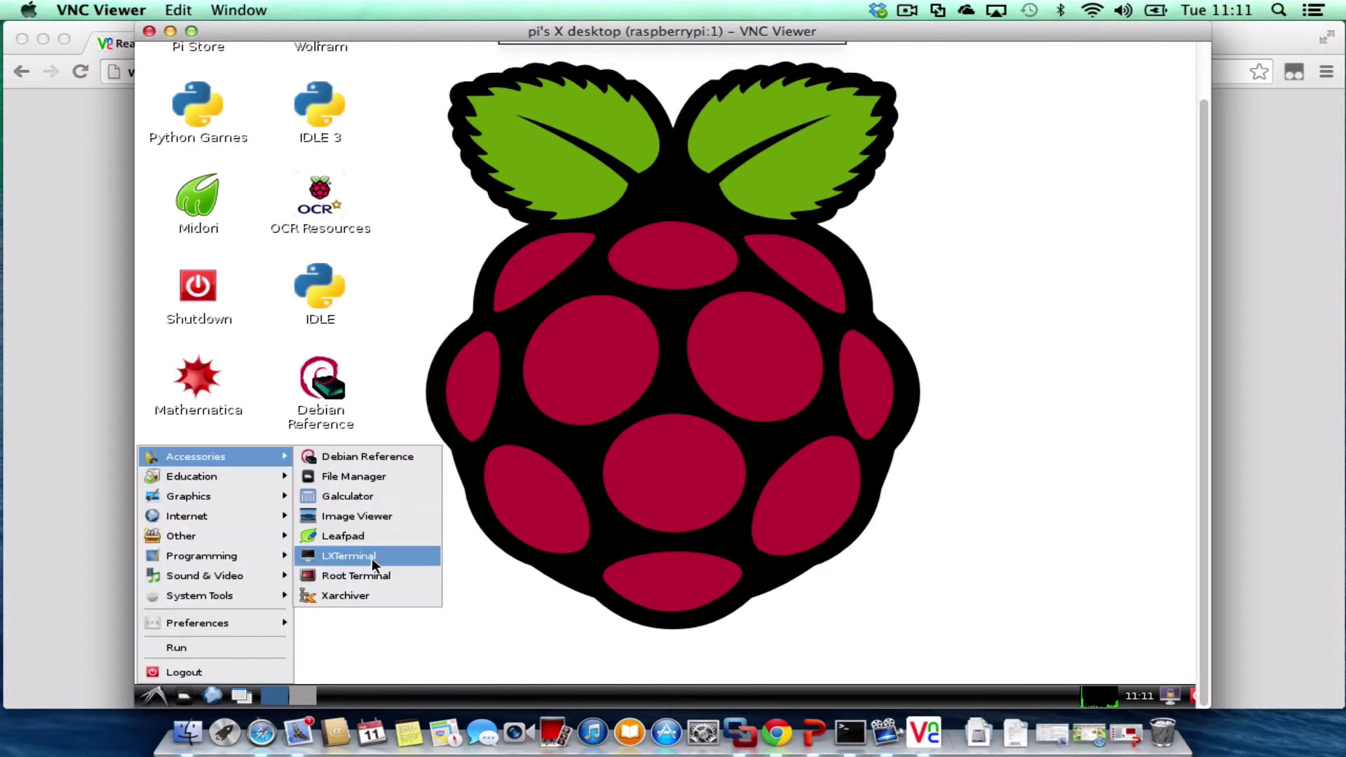
{"action": "left_click", "coordinate": [825, 334]}
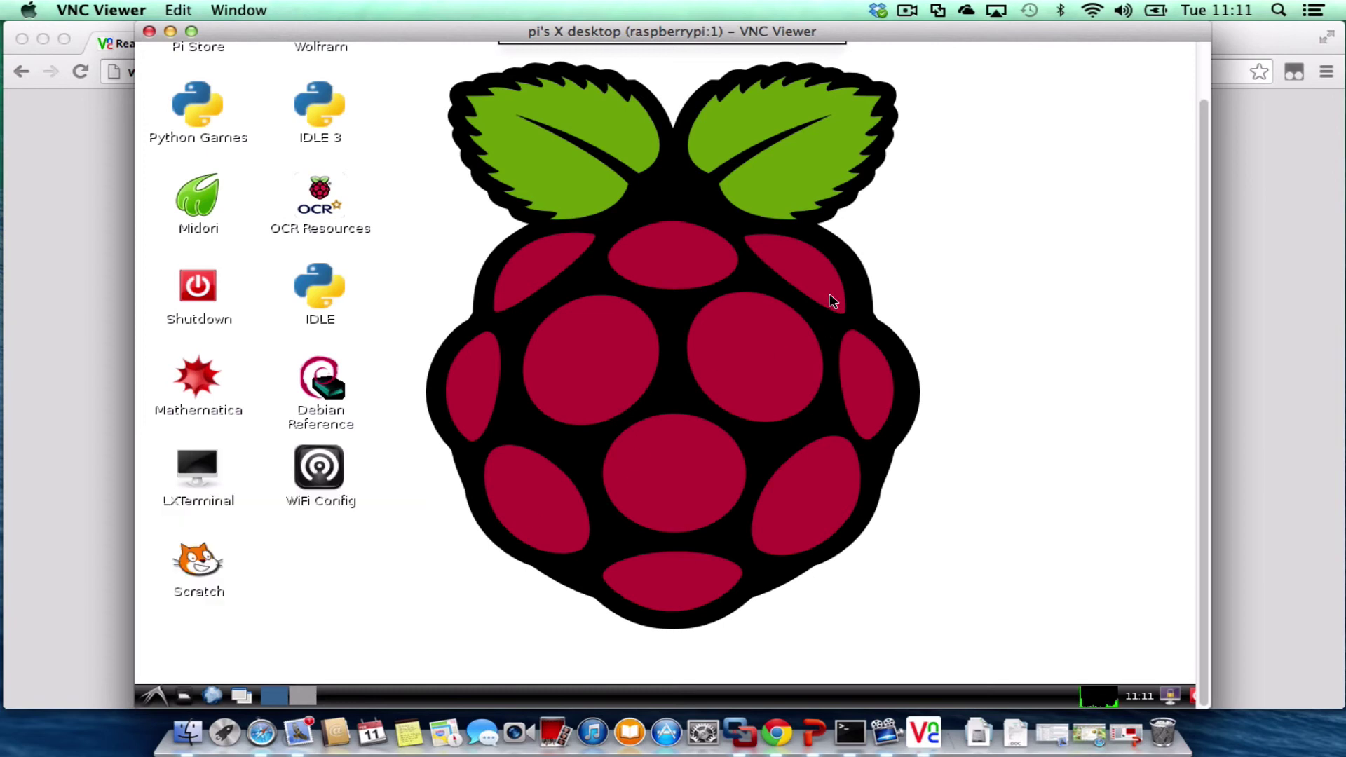
{"action": "left_click_drag", "start_coordinate": [1197, 174], "coordinate": [1199, 115]}
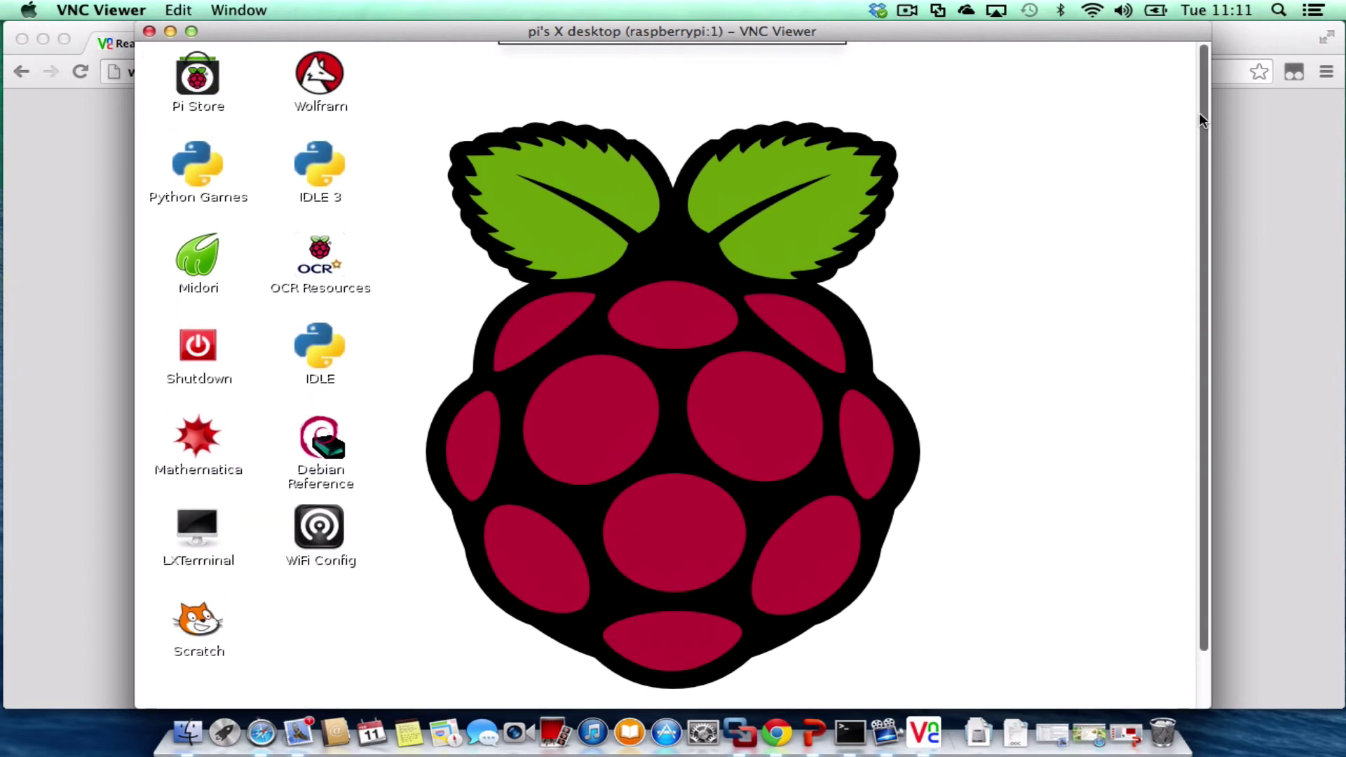